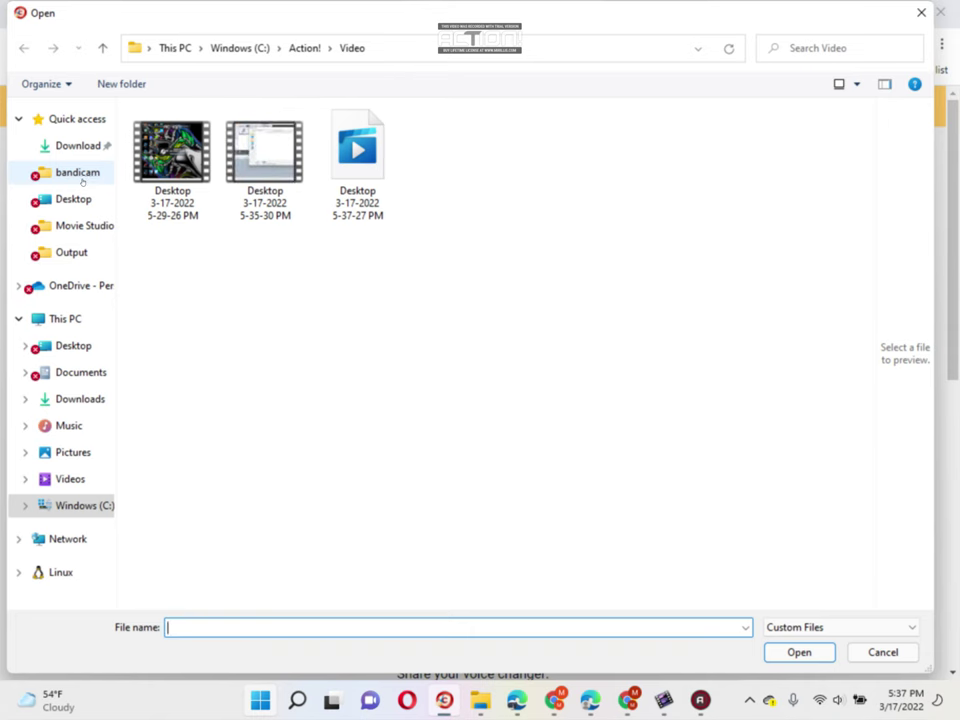
# Step: Load the Conga Bushed^3 file from the Output folder as input audio and pause the output playback
pyautogui.click(80, 178)
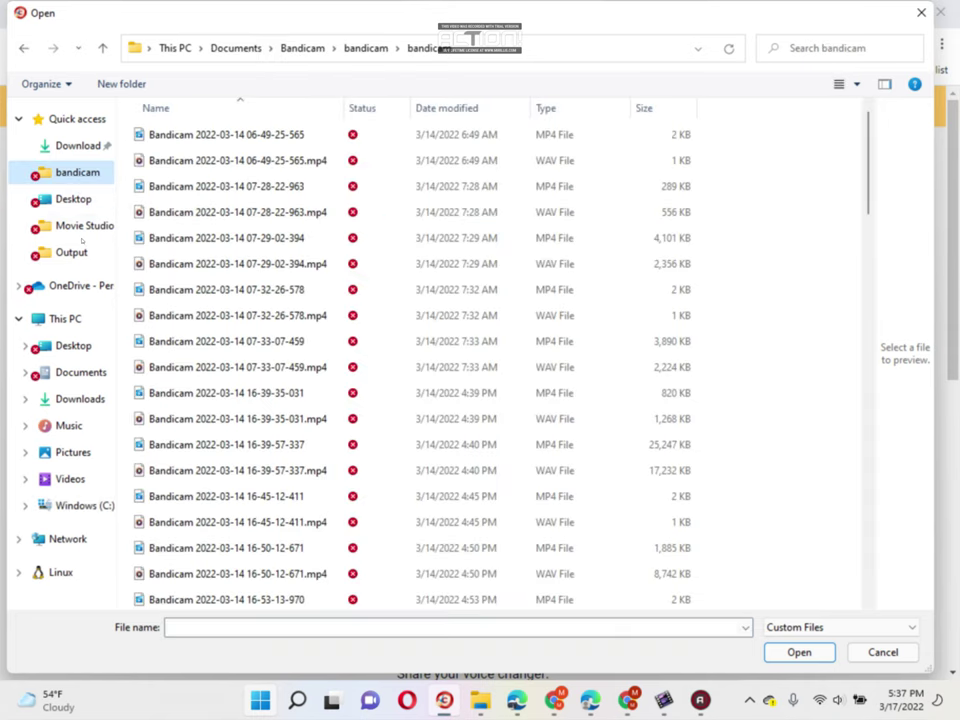
pyautogui.click(74, 253)
pyautogui.click(552, 300)
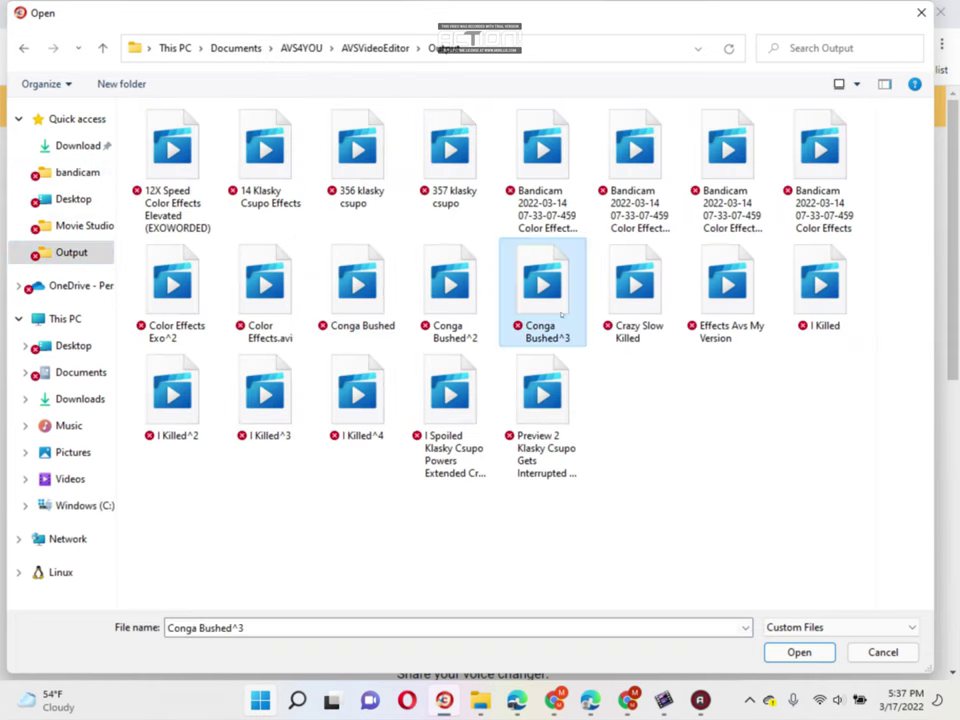
pyautogui.click(799, 652)
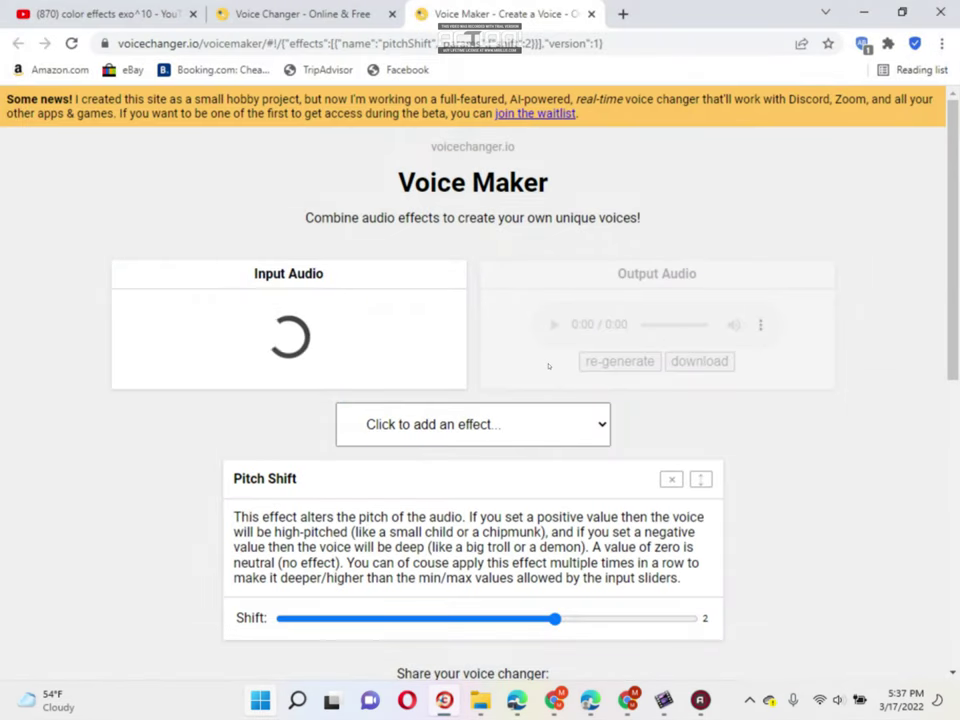
pyautogui.moveTo(957, 362); pyautogui.dragTo(957, 263)
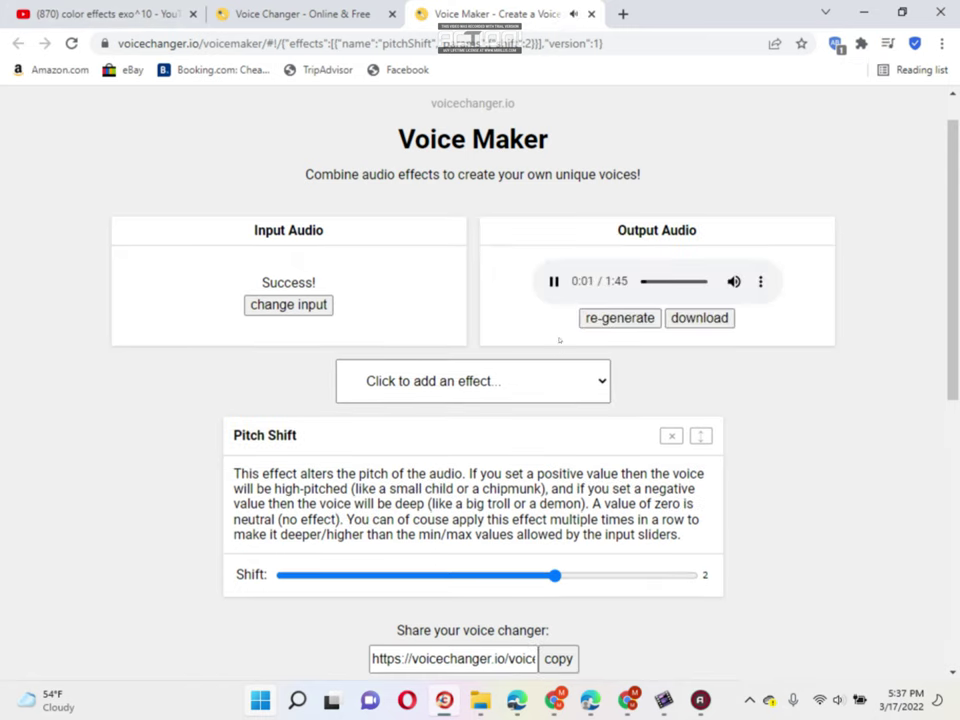
pyautogui.click(553, 281)
# Step: Add a Bitcrusher (lo-fi) effect to the voice
pyautogui.click(473, 380)
pyautogui.moveTo(604, 138); pyautogui.dragTo(604, 320)
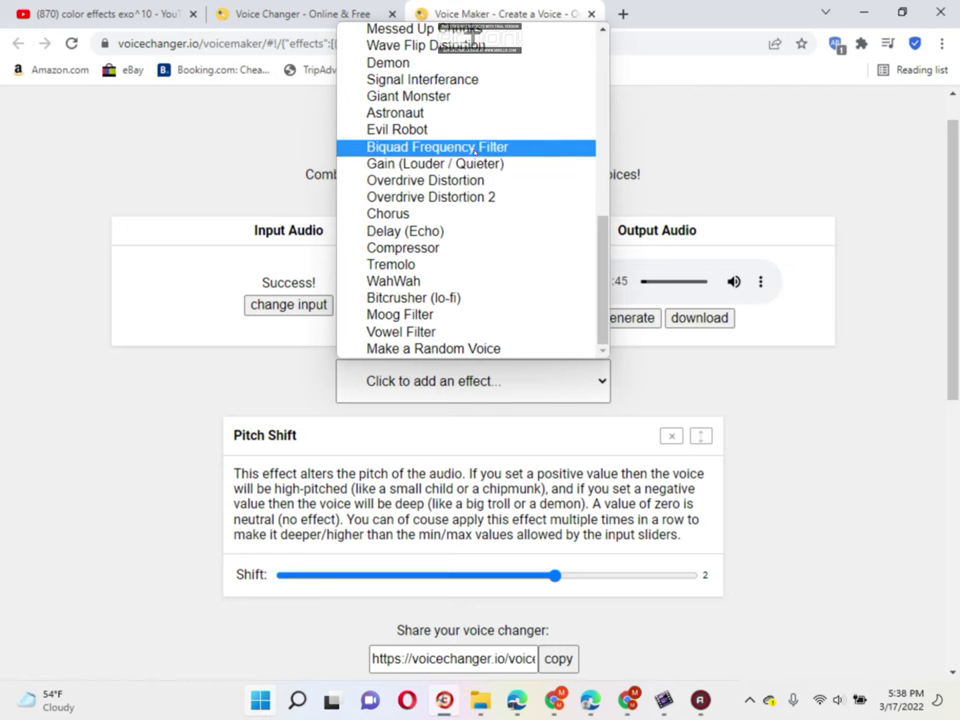
pyautogui.click(463, 297)
# Step: Set the Pitch Shift effect's shift value to 0
pyautogui.moveTo(957, 263); pyautogui.dragTo(957, 370)
pyautogui.moveTo(467, 500); pyautogui.dragTo(410, 500)
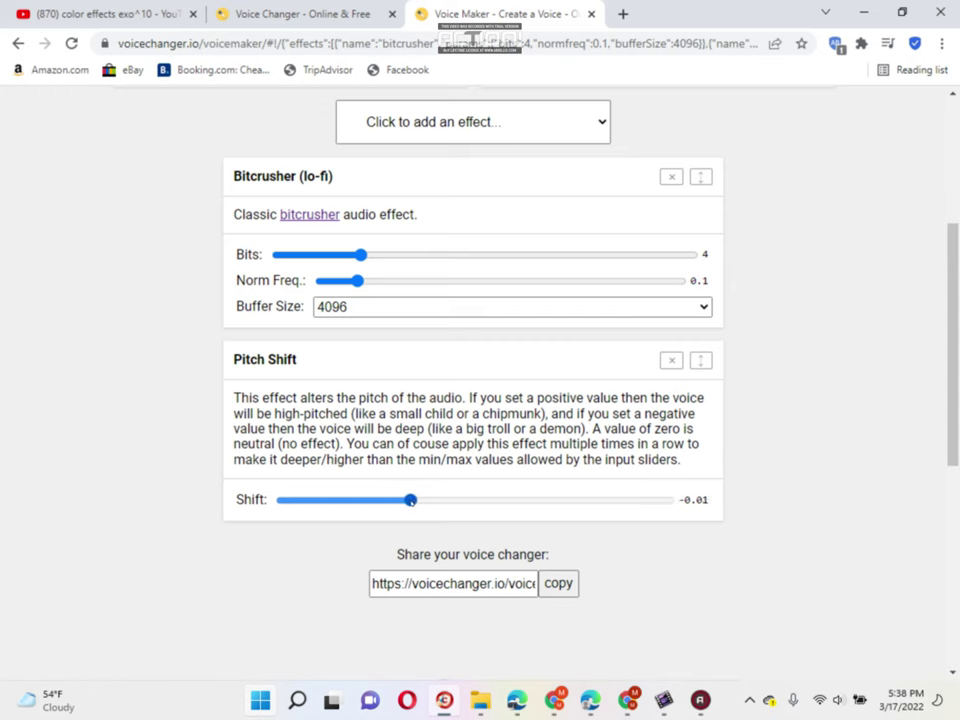
pyautogui.click(694, 499)
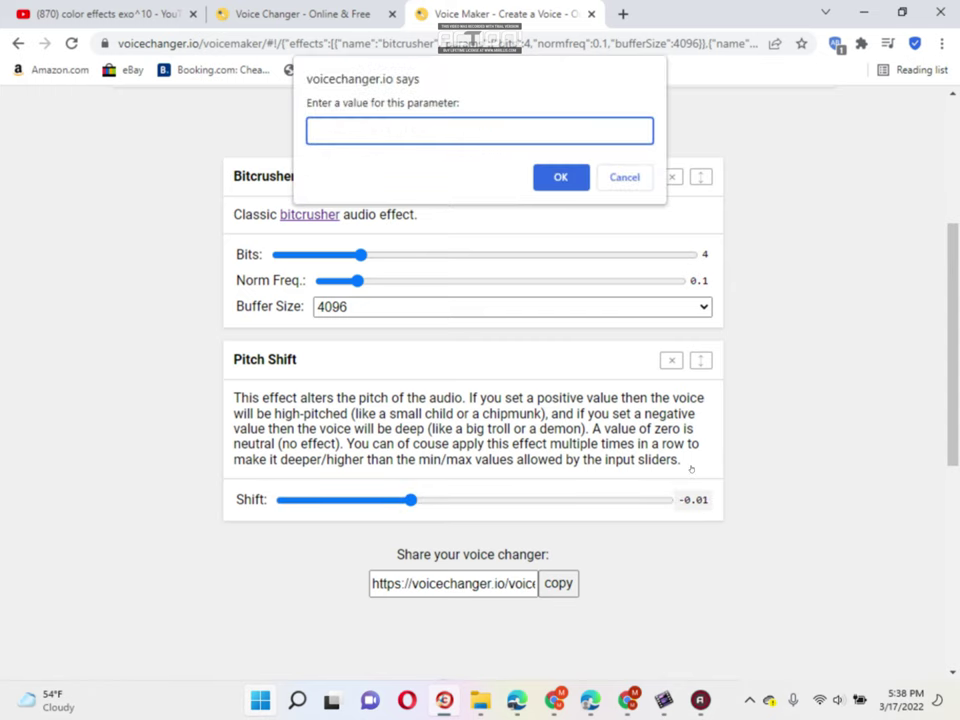
pyautogui.write('0')
pyautogui.click(561, 178)
# Step: Configure the Bitcrusher effect with 13 bits, a norm frequency of 0.05 and a buffer size of 8192
pyautogui.moveTo(360, 254); pyautogui.dragTo(600, 263)
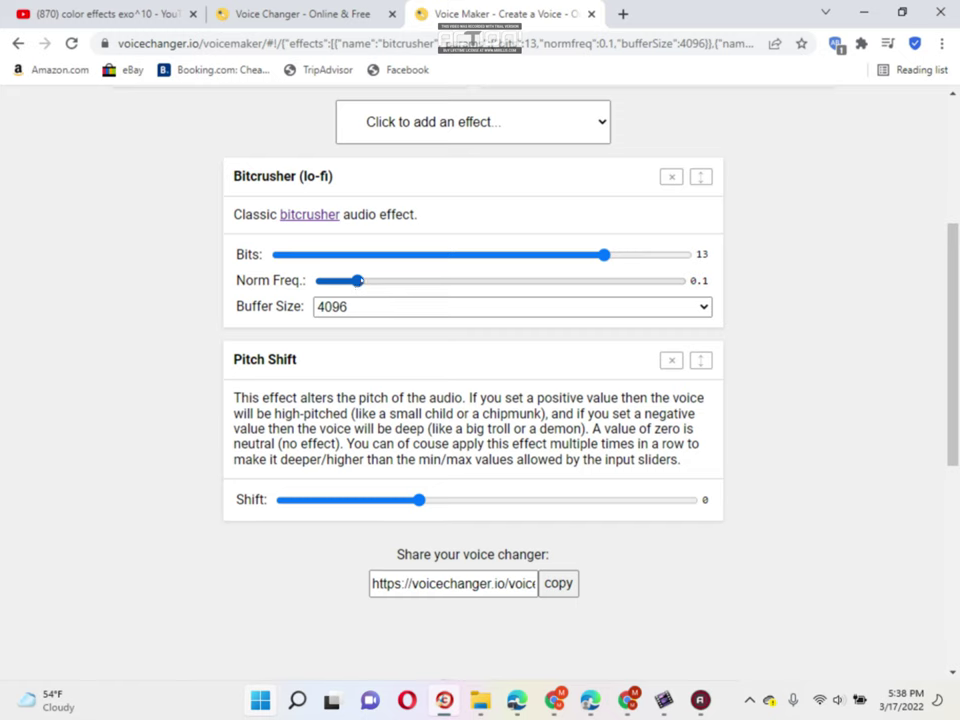
pyautogui.click(700, 281)
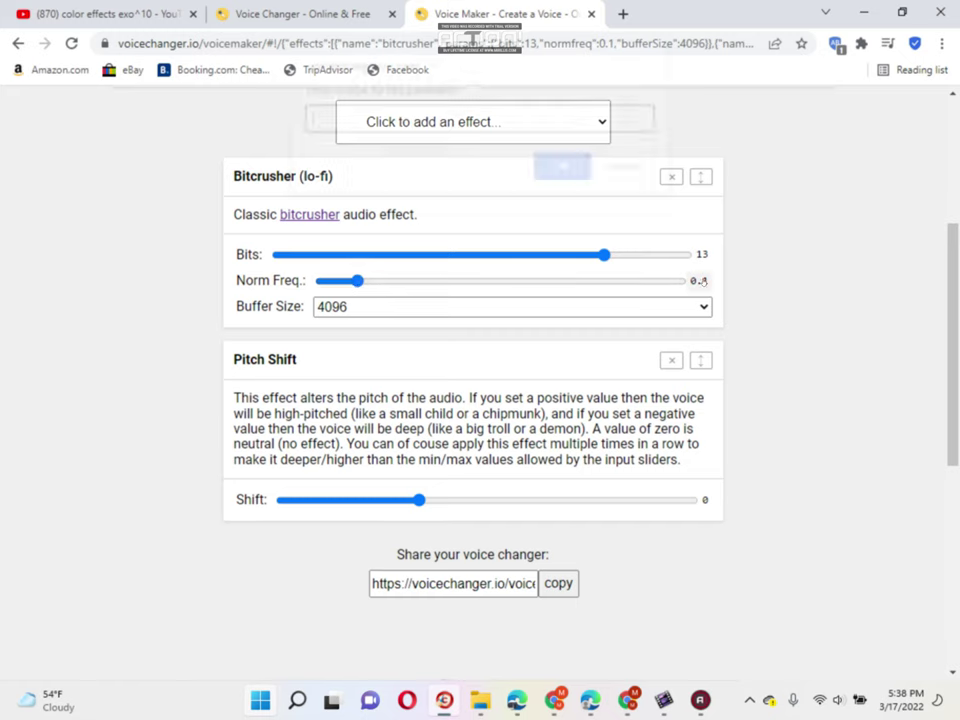
pyautogui.write('0.05')
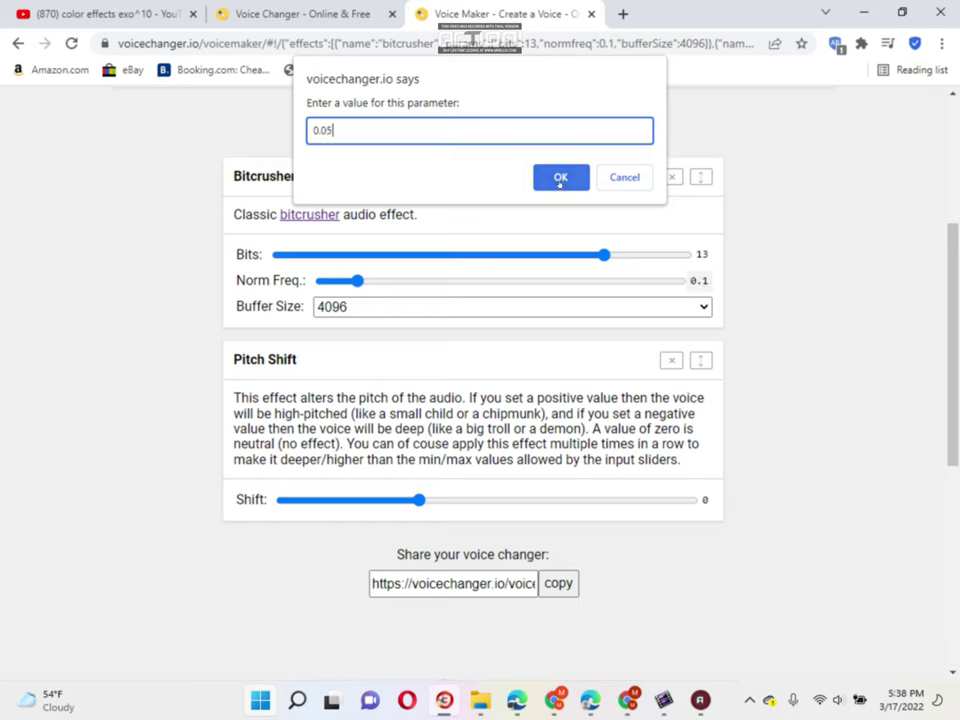
pyautogui.click(560, 177)
pyautogui.click(659, 307)
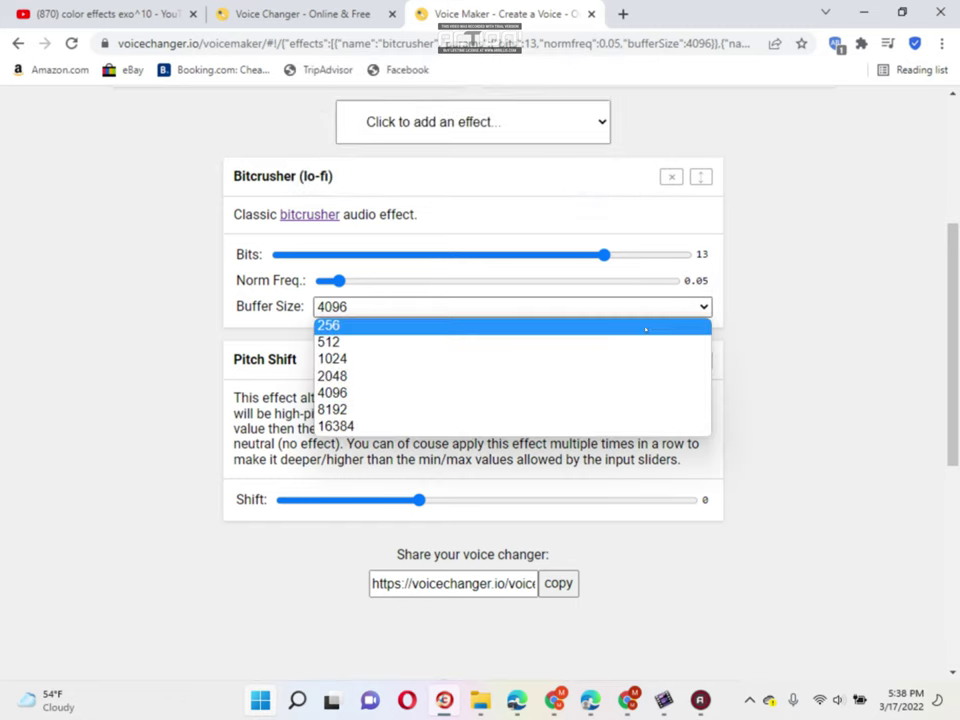
pyautogui.click(642, 412)
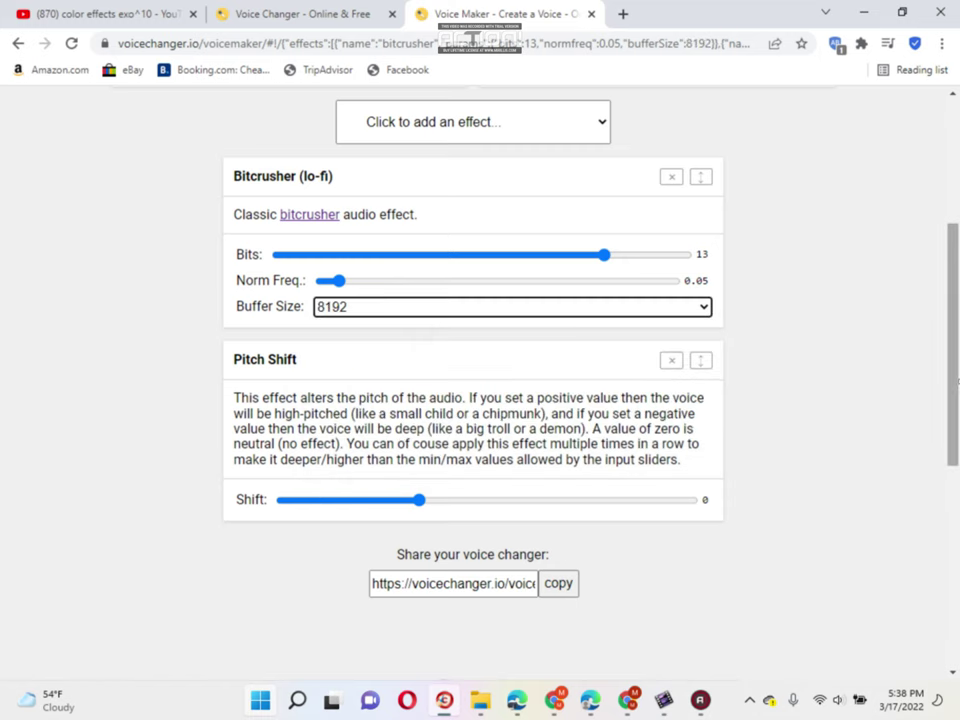
# Step: Regenerate and download the output audio, and close the Voice Maker page
pyautogui.click(619, 350)
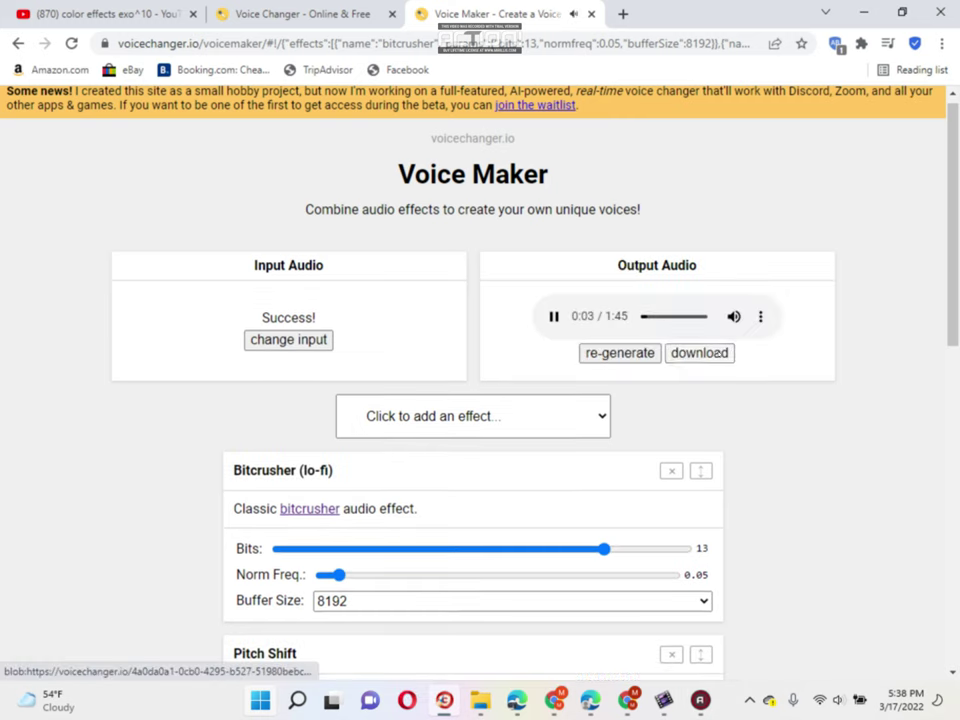
pyautogui.click(719, 353)
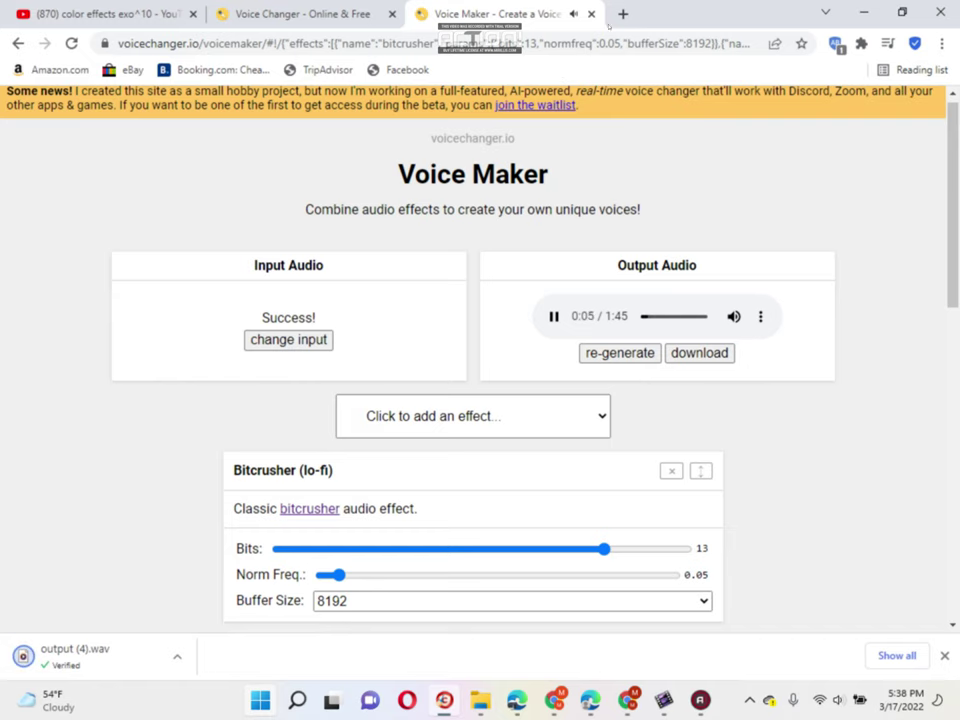
pyautogui.hotkey('ctrl', 'w')
pyautogui.hotkey('ctrl', '1')
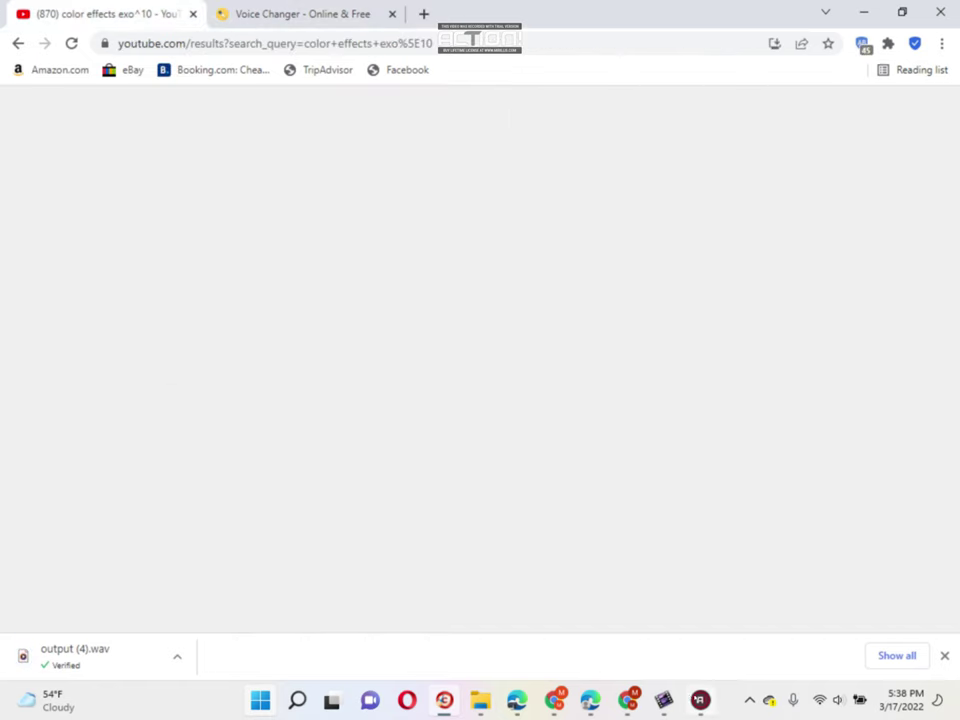
# Step: Switch to AVS Video Editor and place the Conga Bushed^3 clip at the start of the main video track
pyautogui.click(663, 700)
pyautogui.moveTo(222, 97); pyautogui.dragTo(223, 470)
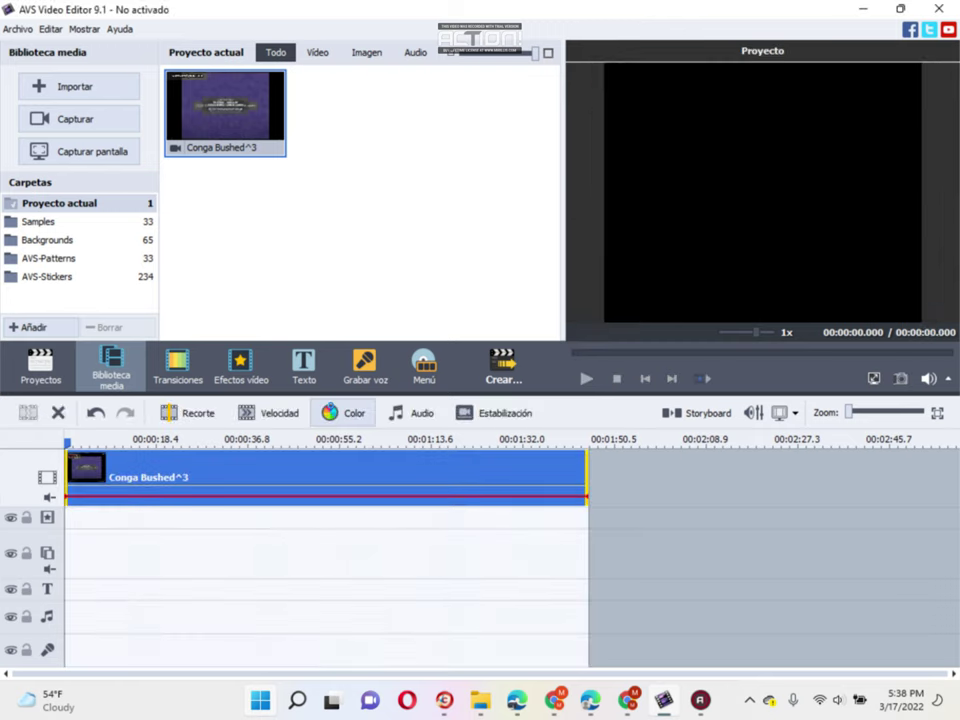
# Step: Apply a color correction to the Conga Bushed^3 clip with the hue (Matiz) set to -120
pyautogui.click(340, 413)
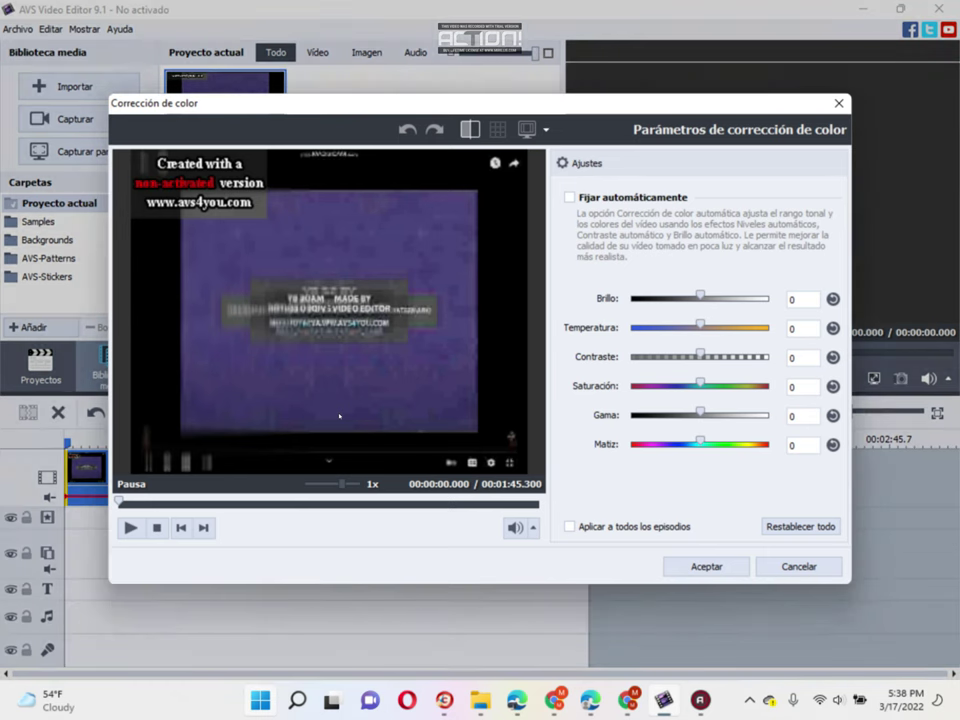
pyautogui.click(807, 444)
pyautogui.write('-120')
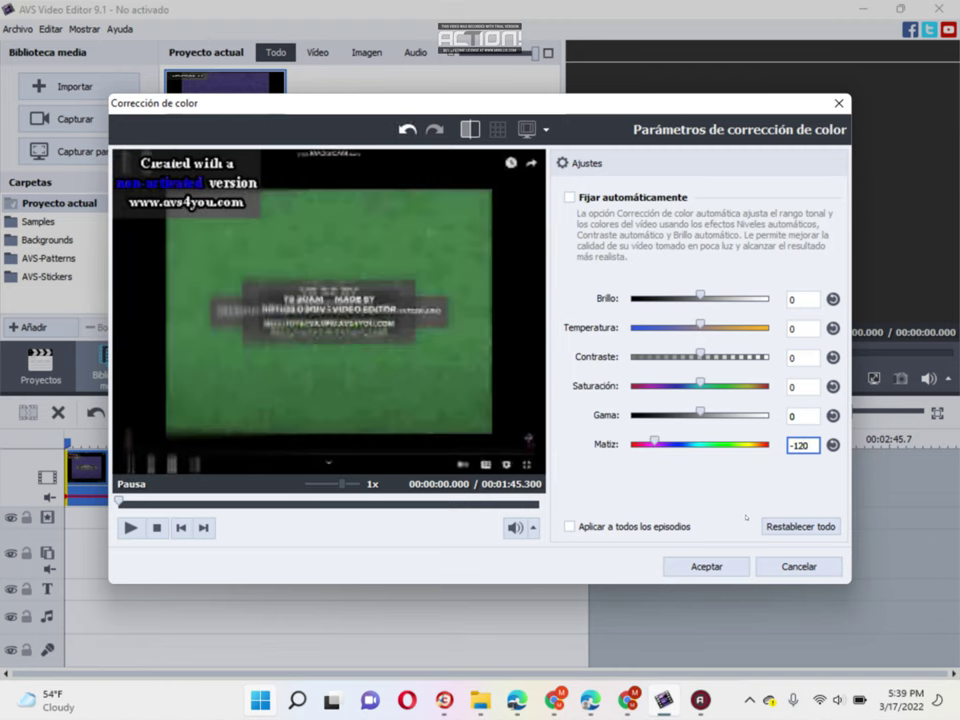
pyautogui.click(706, 566)
# Step: Apply the Espejo (mirror) video effect to the Conga Bushed^3 clip and set its type to Izquierda
pyautogui.click(260, 363)
pyautogui.moveTo(245, 225); pyautogui.dragTo(322, 490)
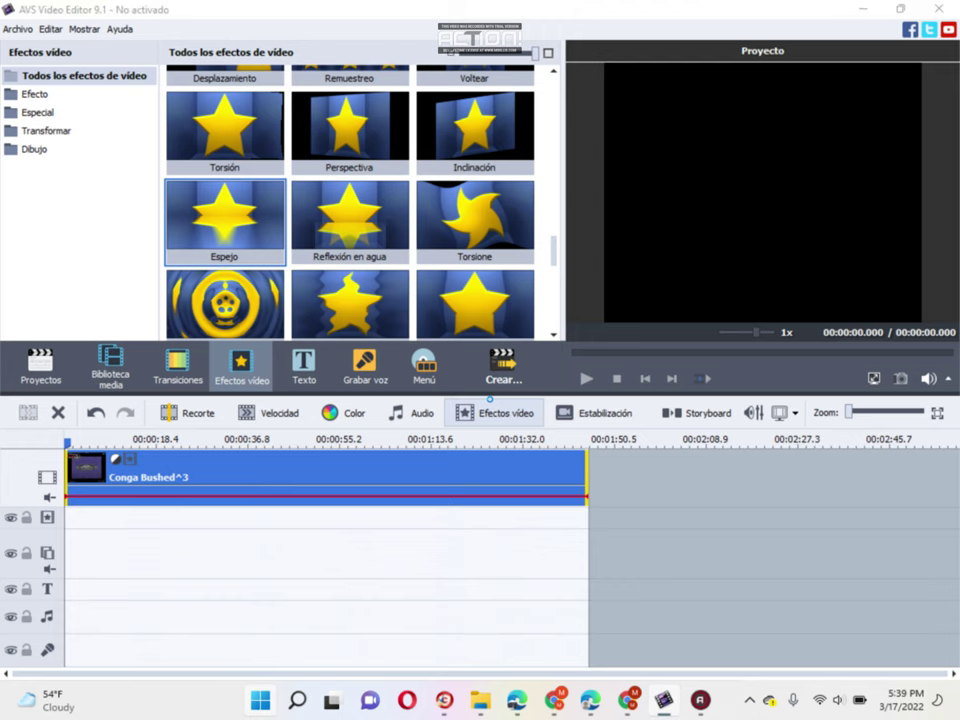
pyautogui.click(497, 411)
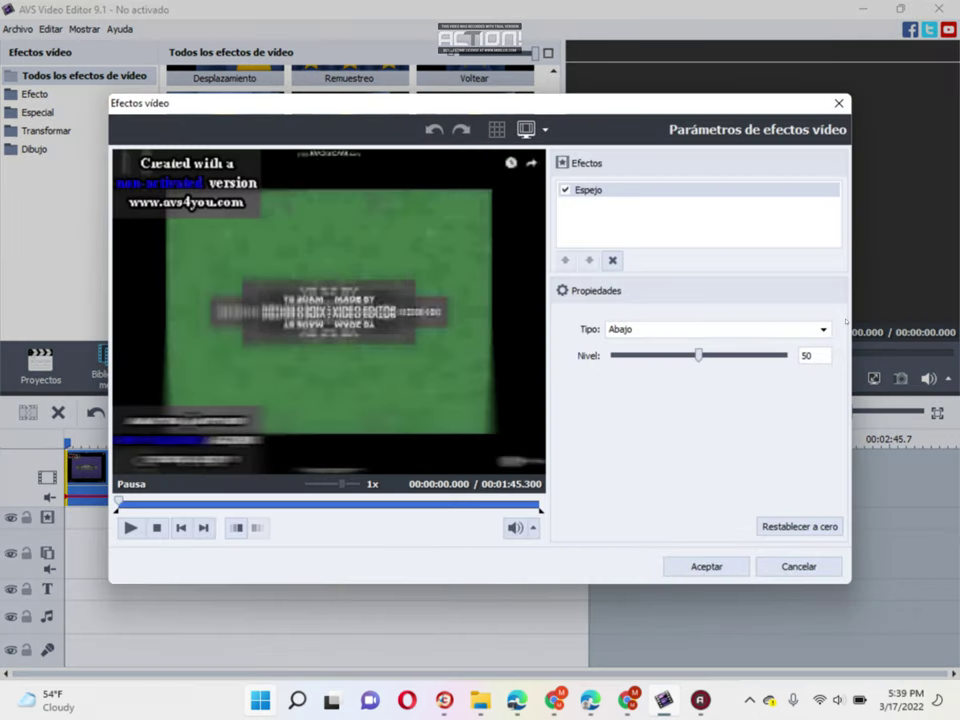
pyautogui.click(716, 329)
pyautogui.click(716, 388)
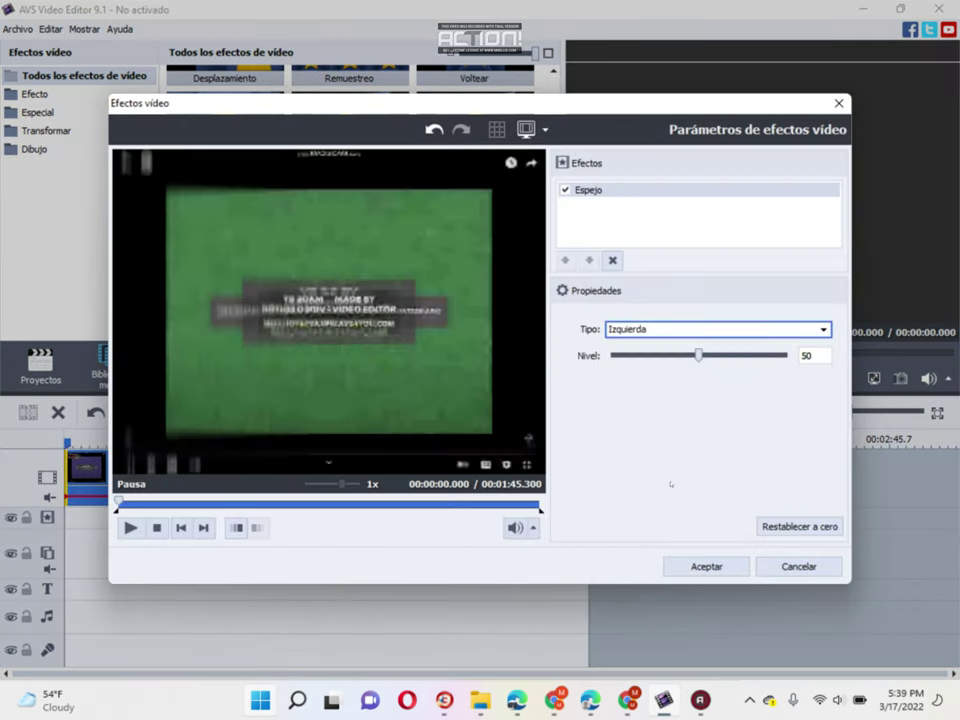
pyautogui.click(706, 566)
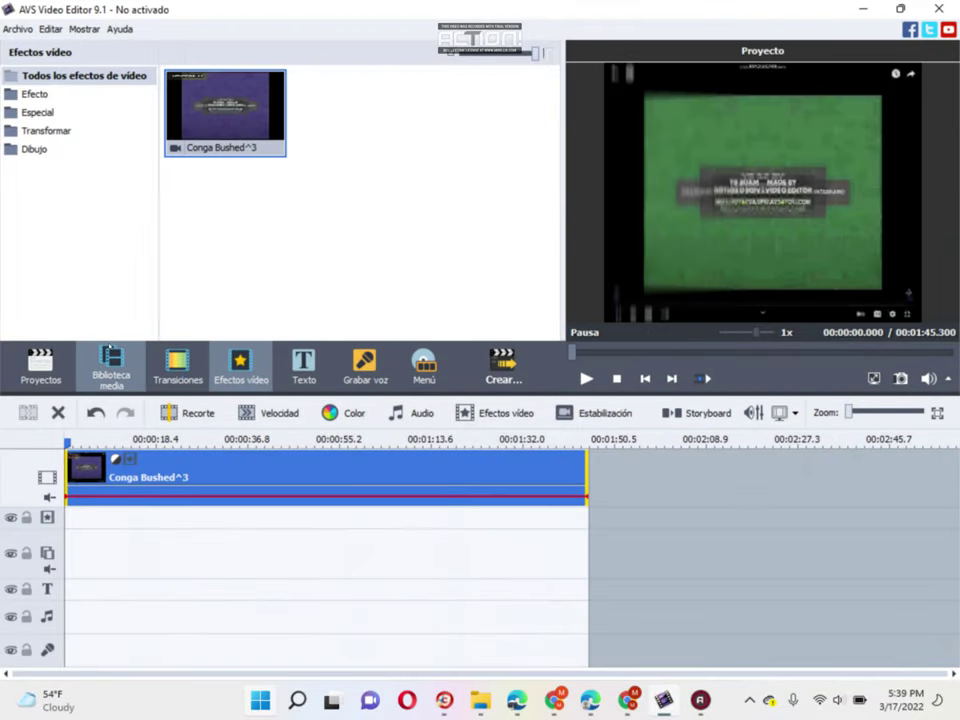
# Step: Import the output (4) audio file from the Downloads folder into the media library
pyautogui.click(111, 367)
pyautogui.click(66, 86)
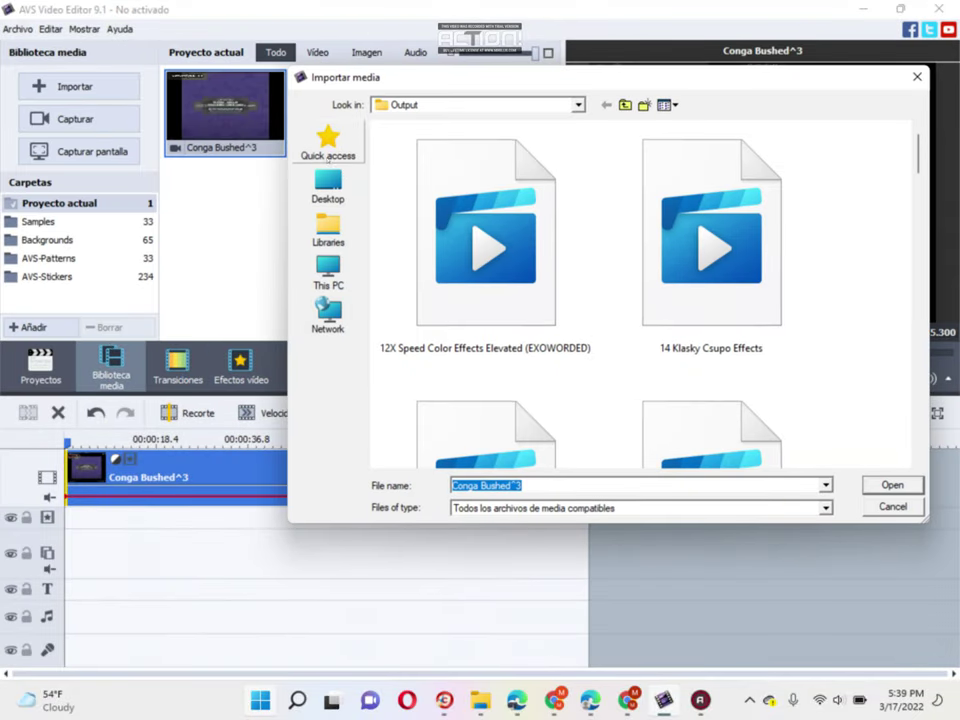
pyautogui.click(328, 145)
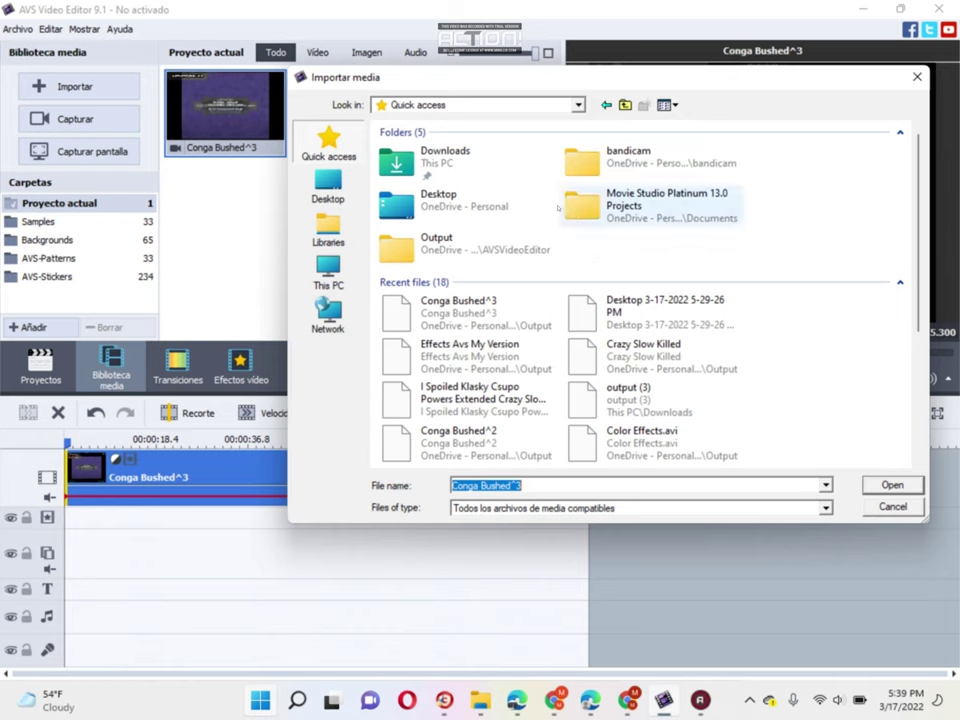
pyautogui.click(505, 170)
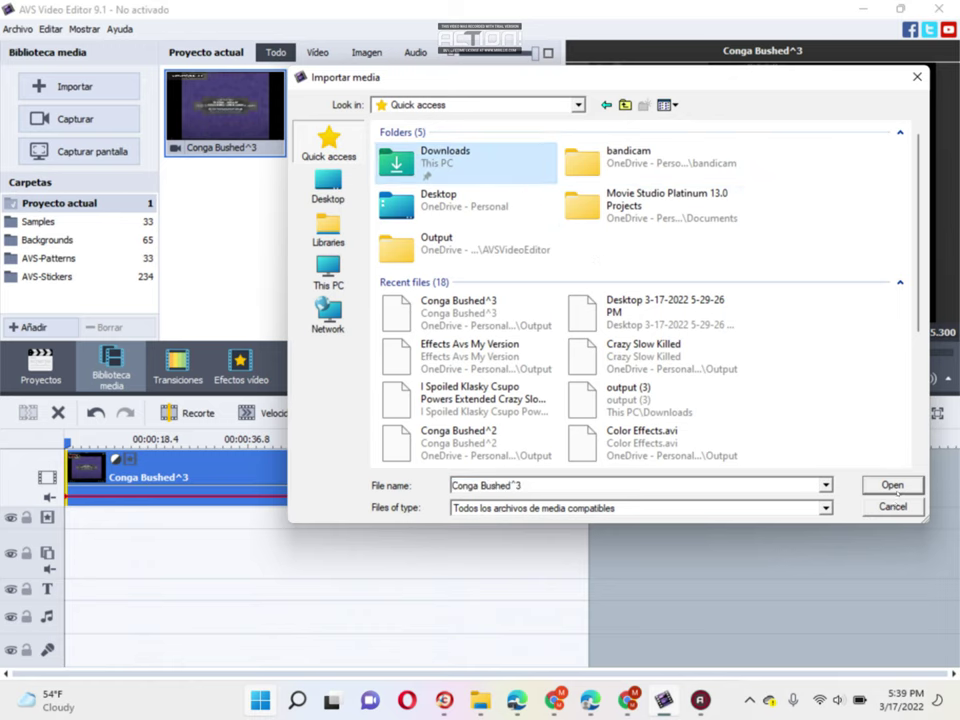
pyautogui.click(893, 486)
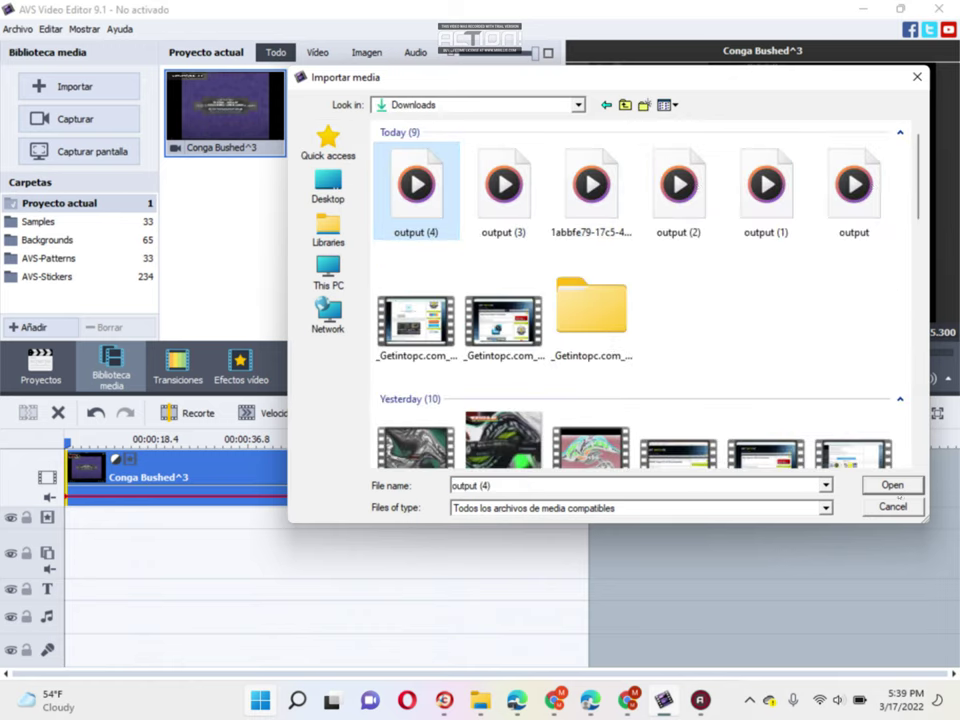
pyautogui.click(893, 486)
# Step: Add output (4) to the timeline's audio track and mute the Conga Bushed^3 video clip
pyautogui.rightClick(248, 114)
pyautogui.click(324, 162)
pyautogui.rightClick(232, 455)
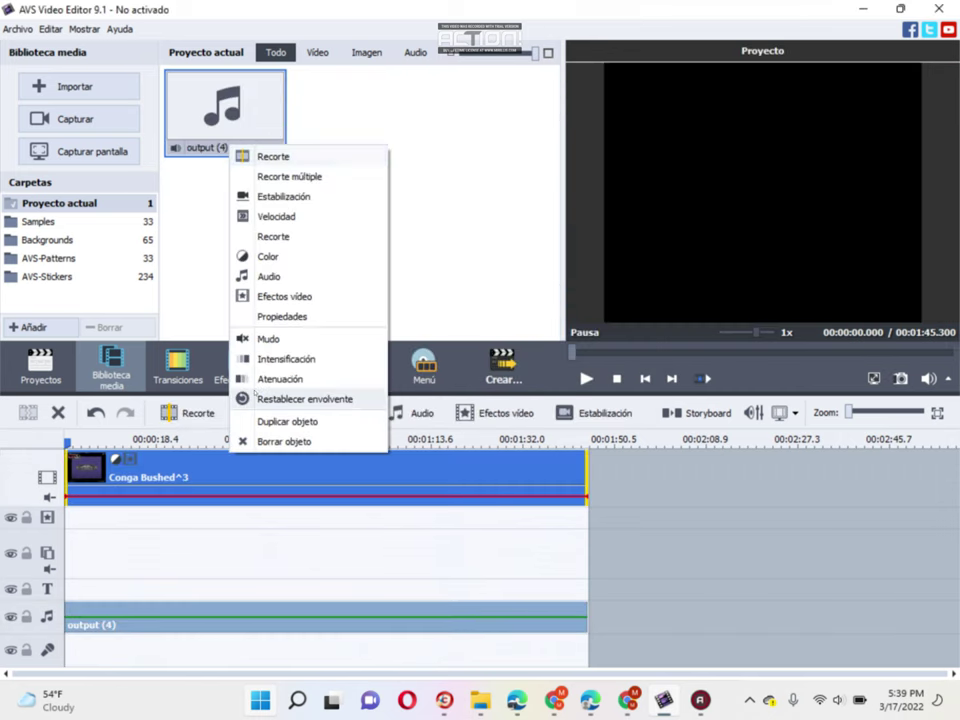
pyautogui.click(268, 338)
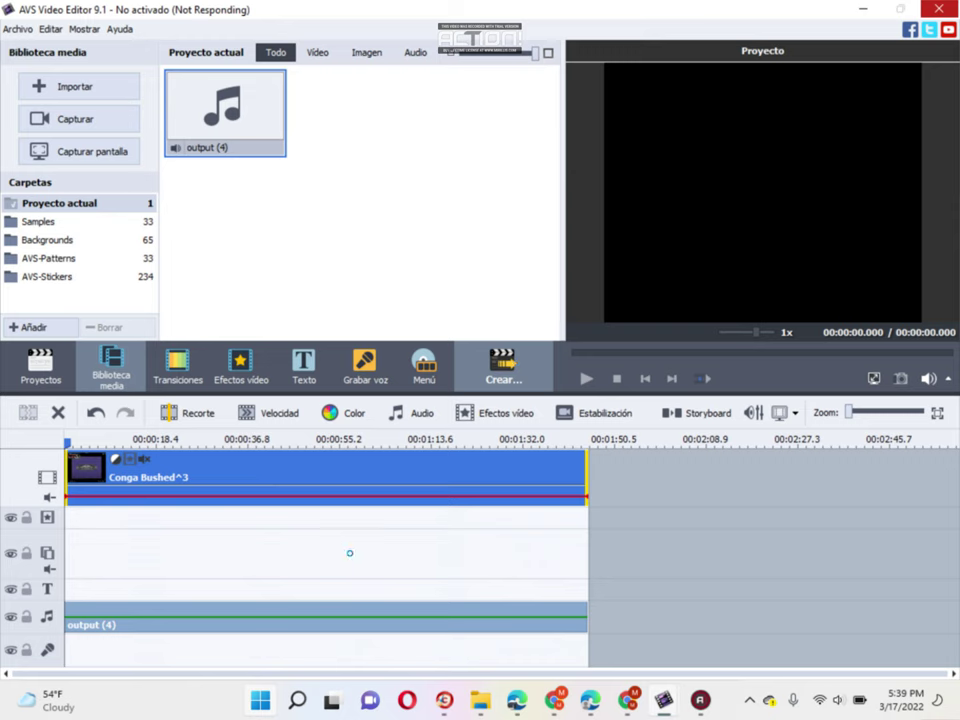
# Step: Switch to the Action! recorder, view its live recording preview and minimise the window
pyautogui.click(700, 700)
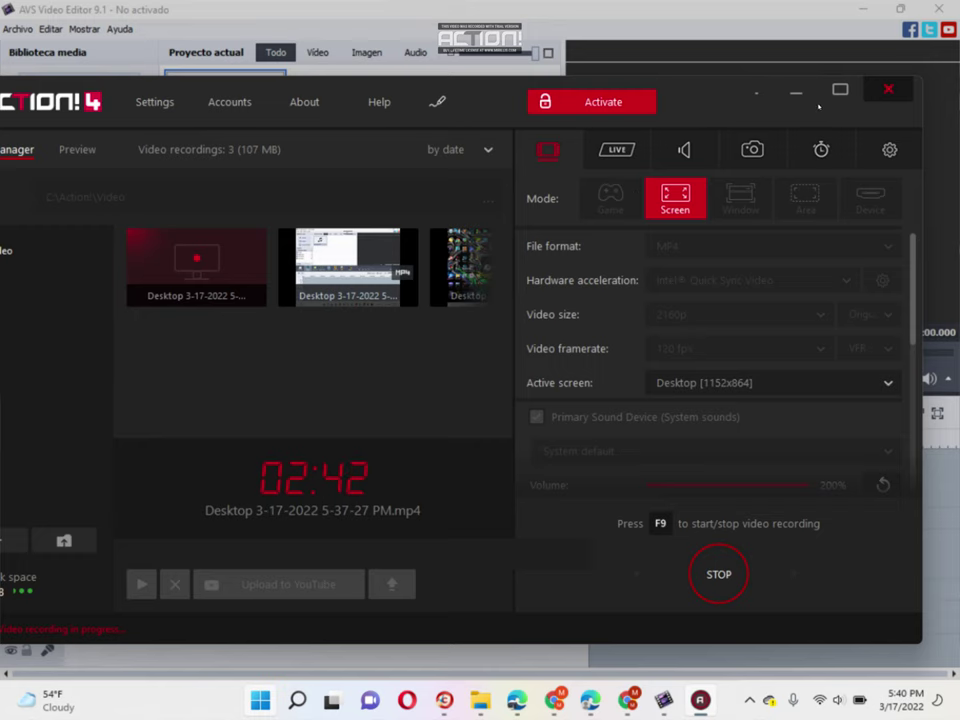
pyautogui.moveTo(172, 114); pyautogui.dragTo(286, 136)
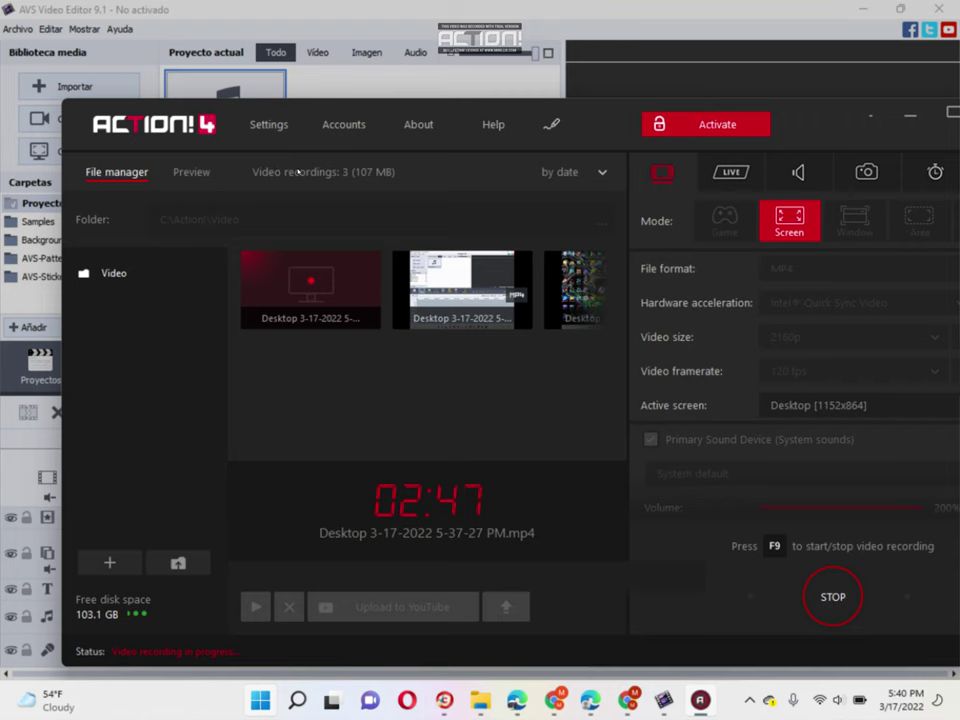
pyautogui.click(191, 172)
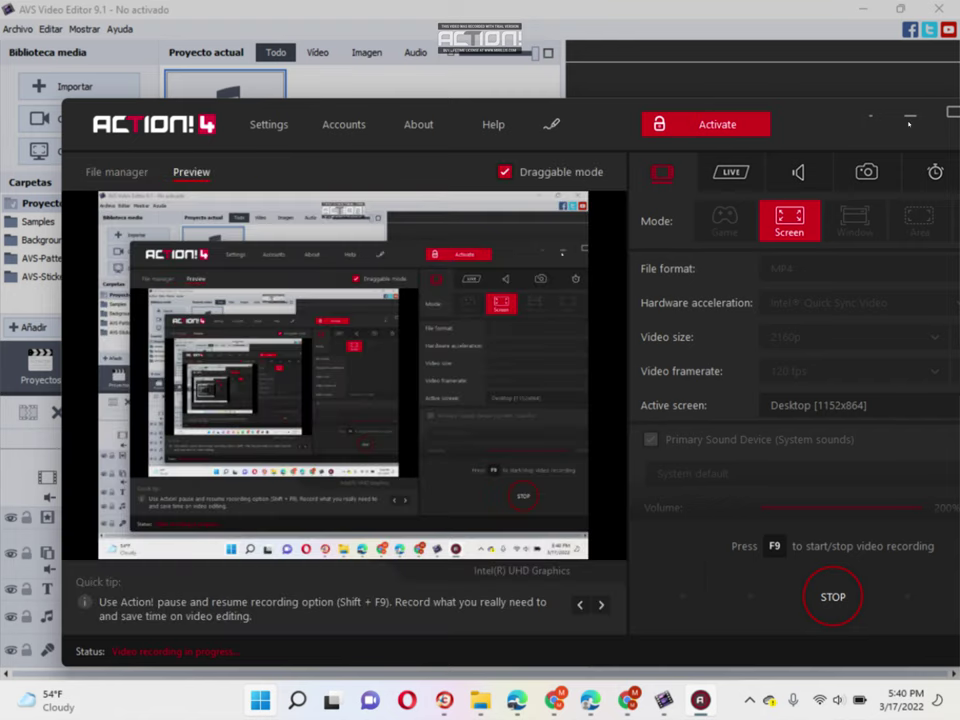
pyautogui.click(909, 119)
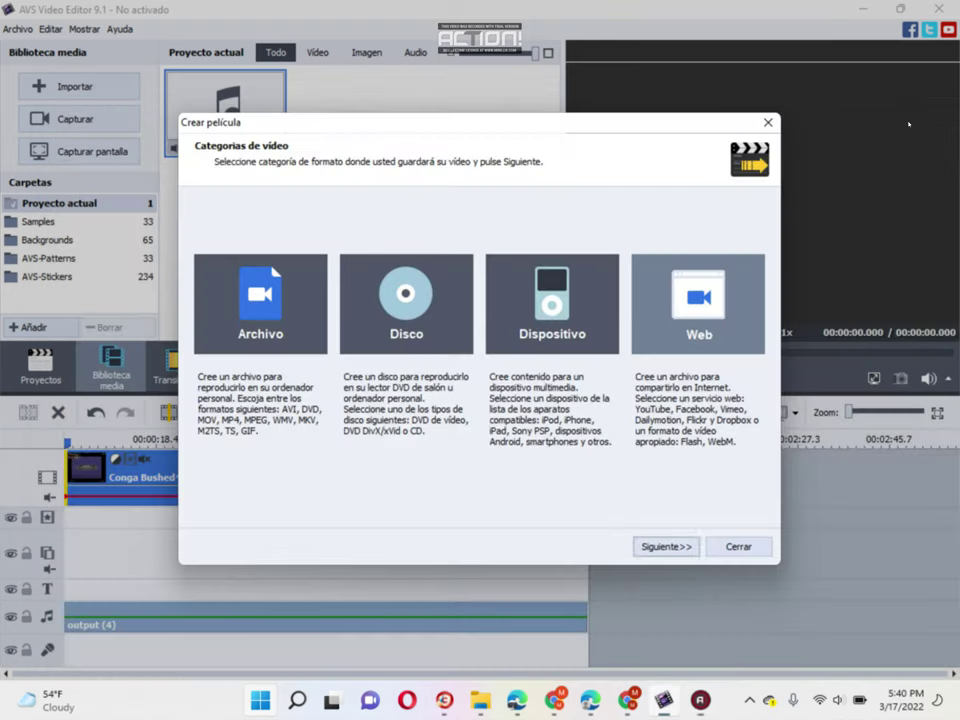
# Step: Configure the movie export as a Web file for YouTube with the custom profile, saving to the AVSVideoEditor Output folder
pyautogui.click(668, 546)
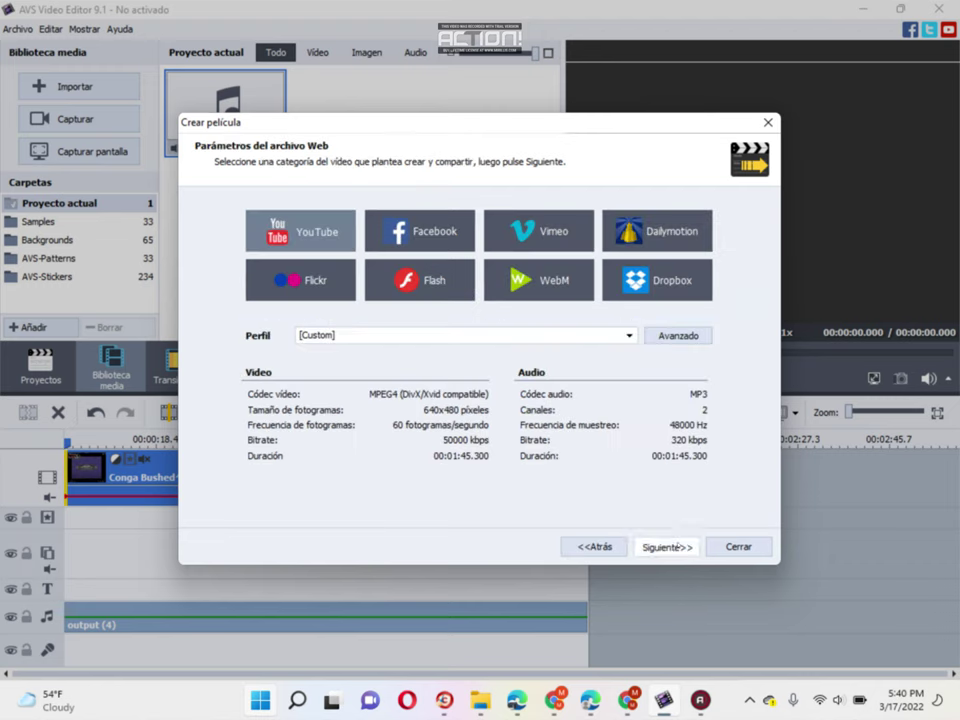
pyautogui.click(668, 546)
pyautogui.click(655, 242)
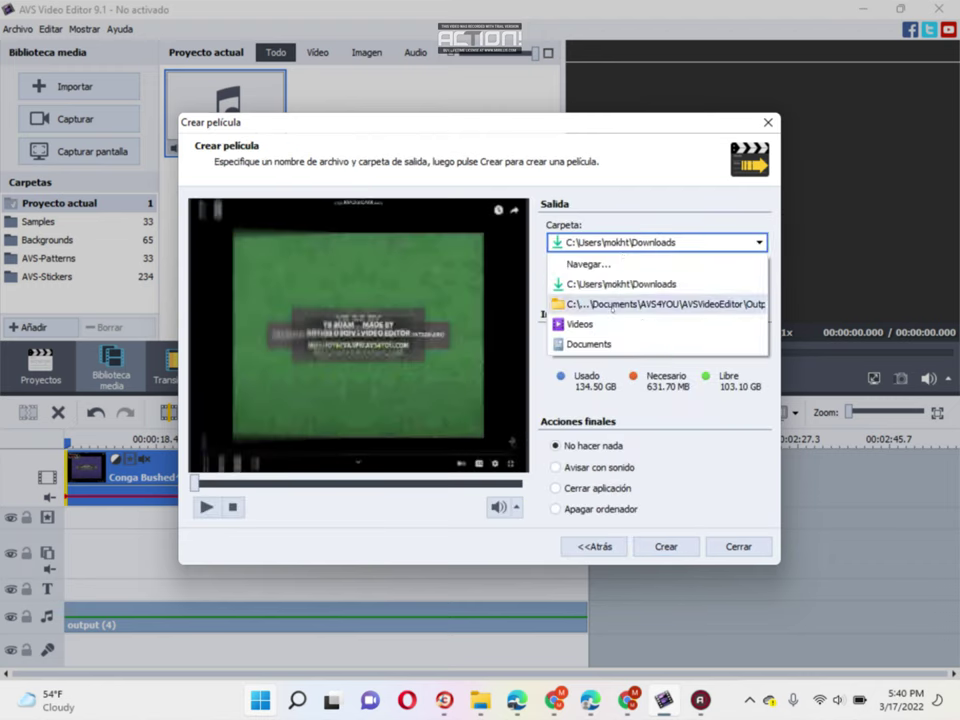
pyautogui.click(600, 308)
# Step: Name the movie Conga Bushed^4 and start creating it, continuing with the non-activated version
pyautogui.click(603, 279)
pyautogui.press('BackSpace')
pyautogui.rightClick(603, 277)
pyautogui.click(640, 353)
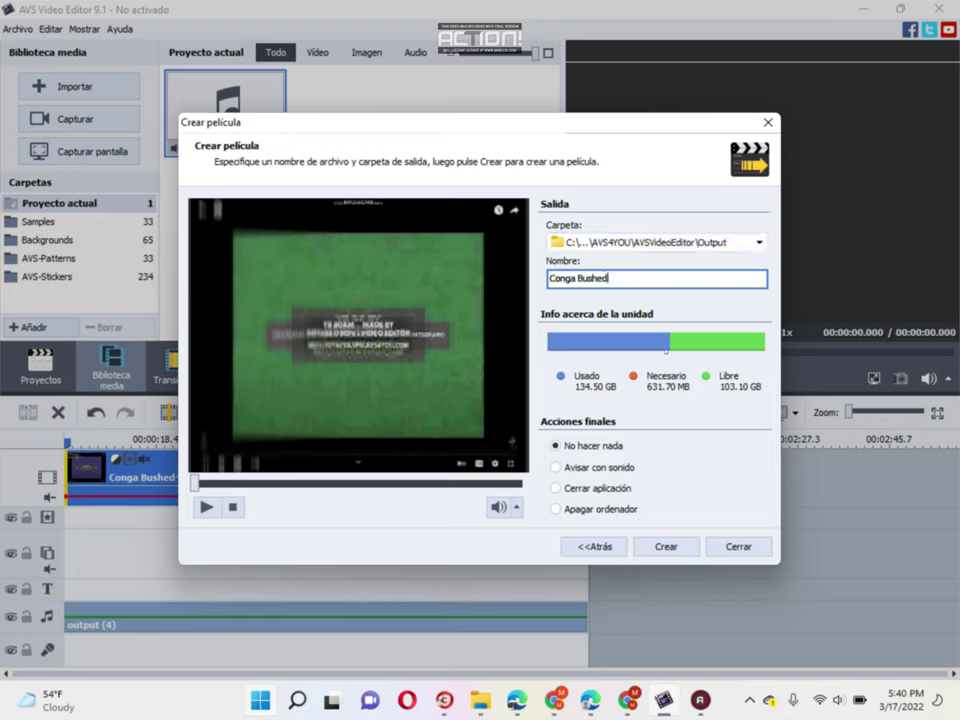
pyautogui.write('64')
pyautogui.press('BackSpace')
pyautogui.click(666, 546)
pyautogui.click(410, 430)
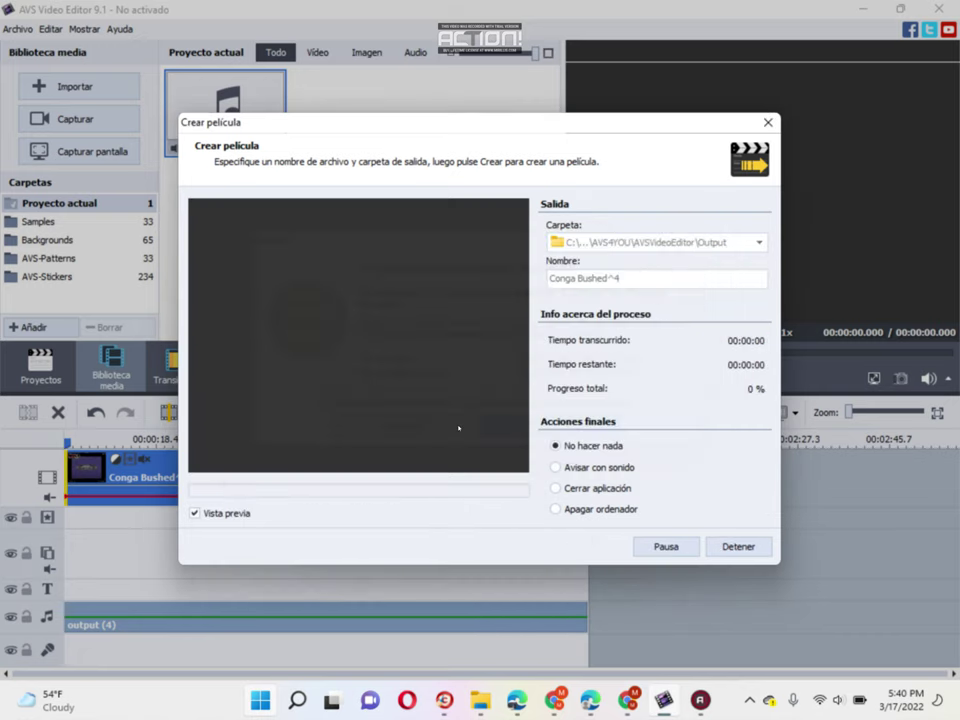
pyautogui.moveTo(663, 700)
pyautogui.moveTo(700, 700)
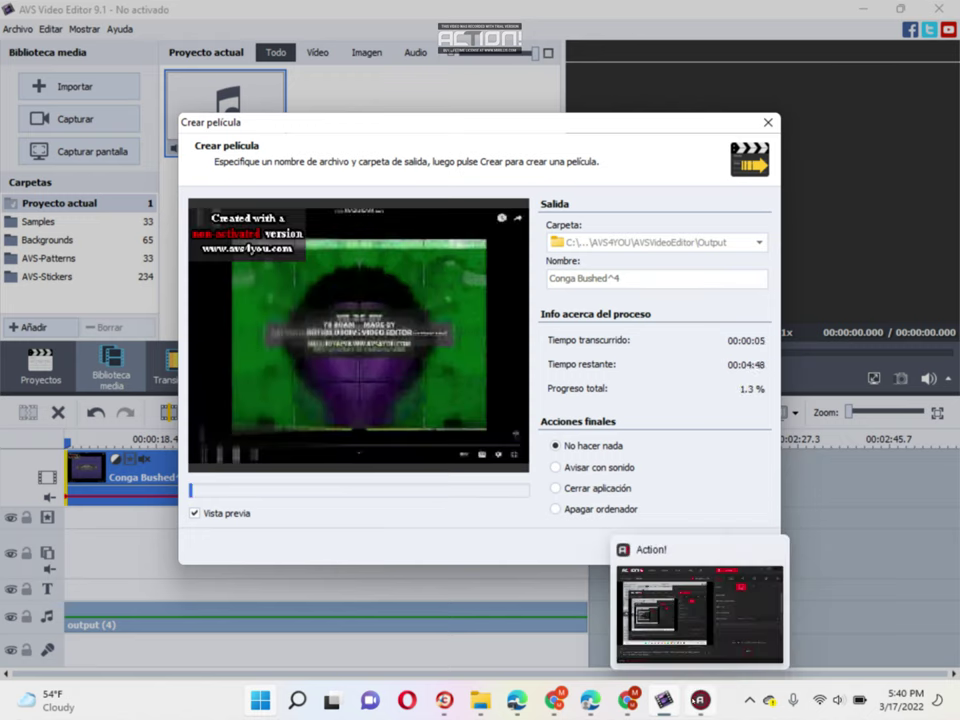